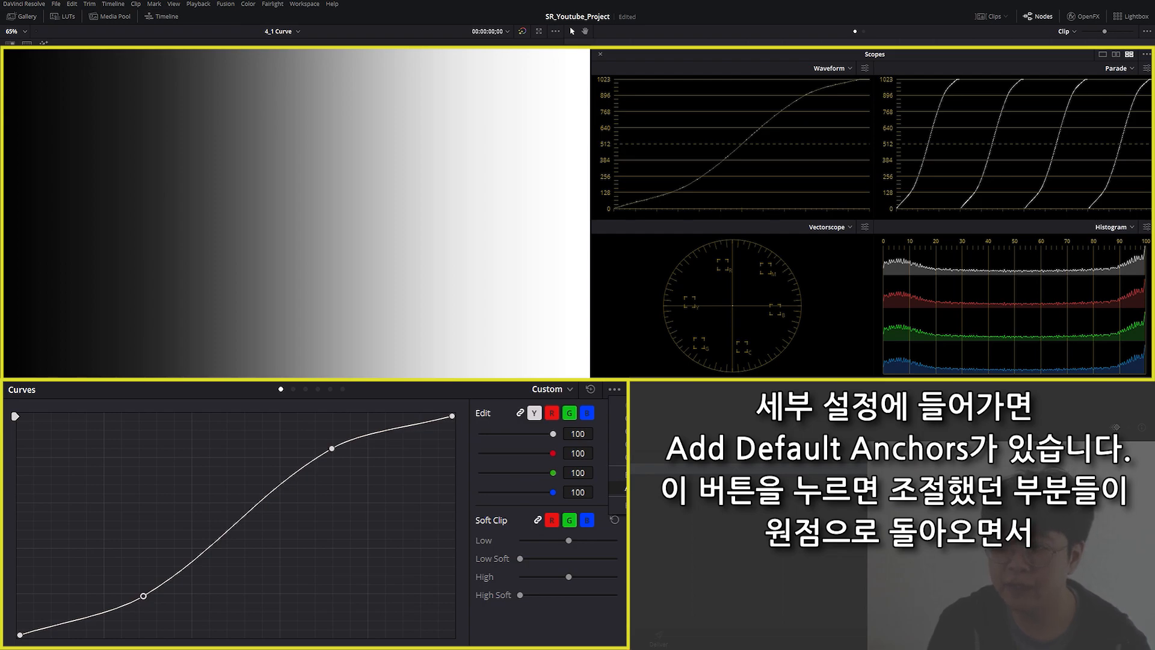
- Add default anchors to the custom curve and set the curve histogram to Input
click(662, 488)
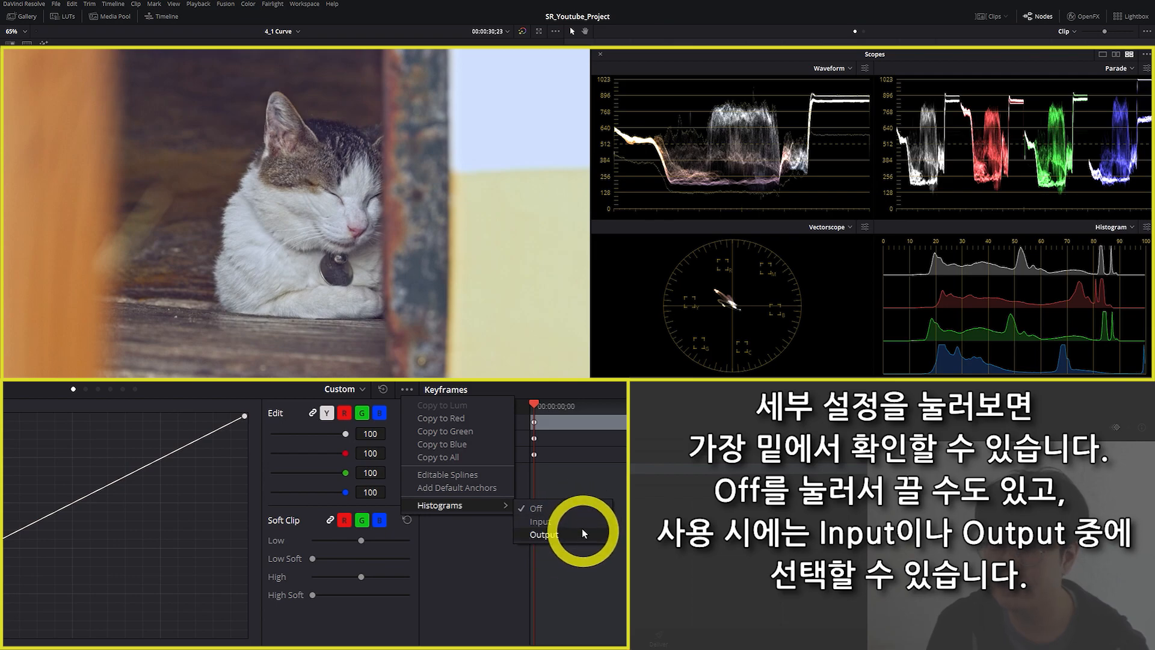
click(539, 522)
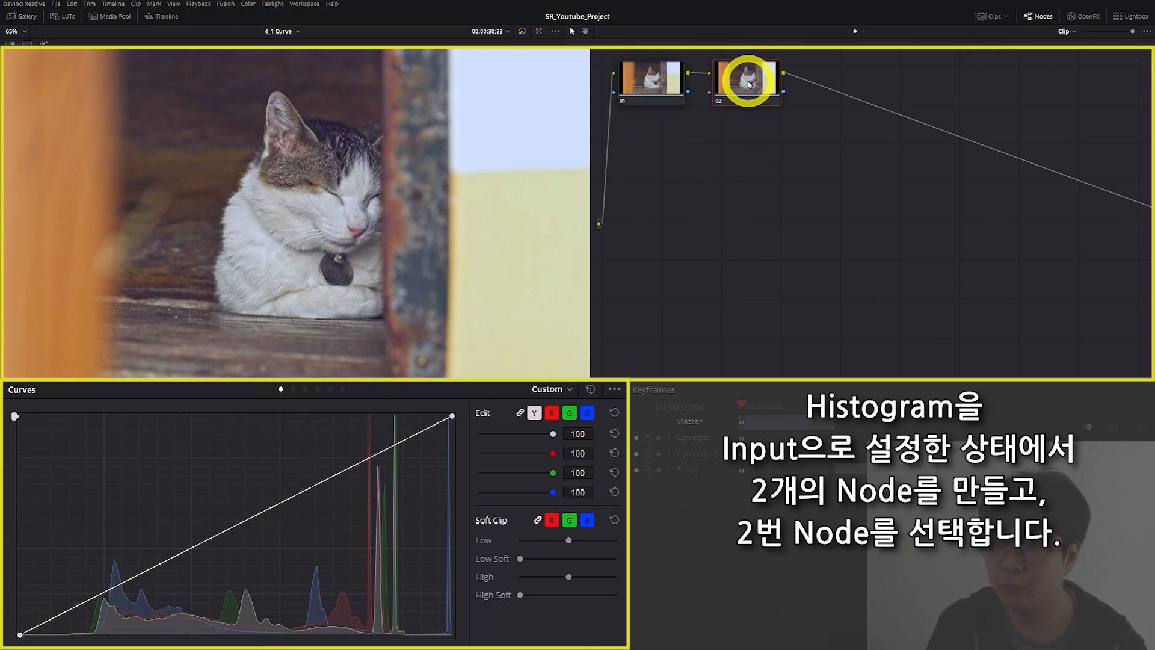
- Shape node 01's custom curve into an S-curve and select node 02 to inspect its input histogram
click(748, 81)
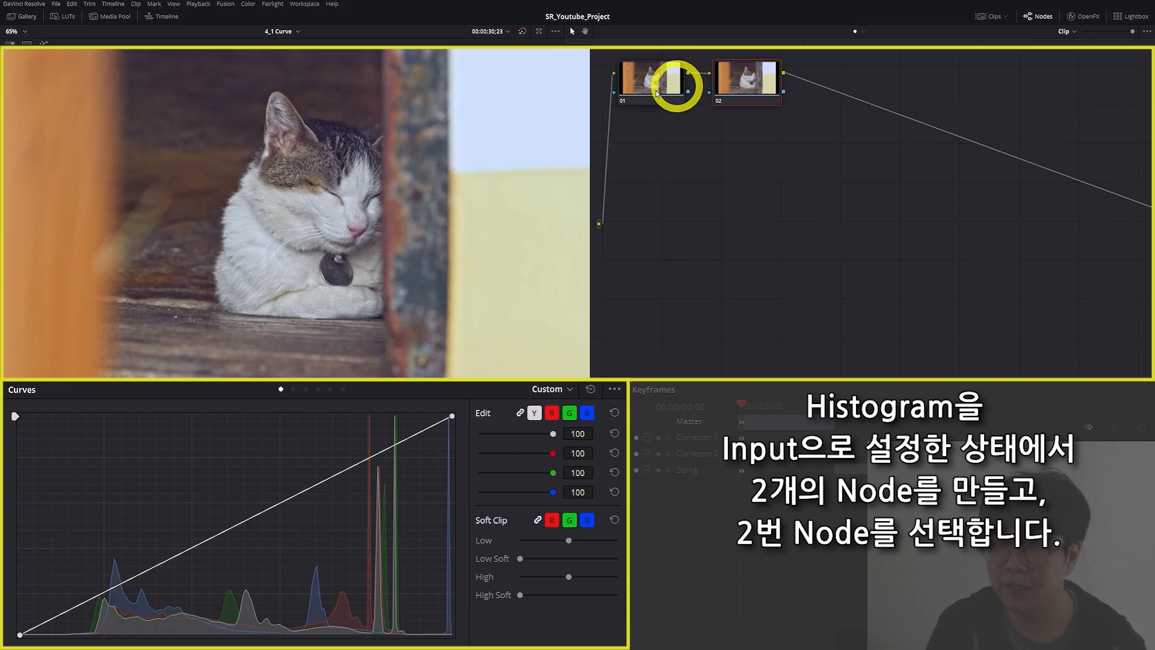
click(631, 78)
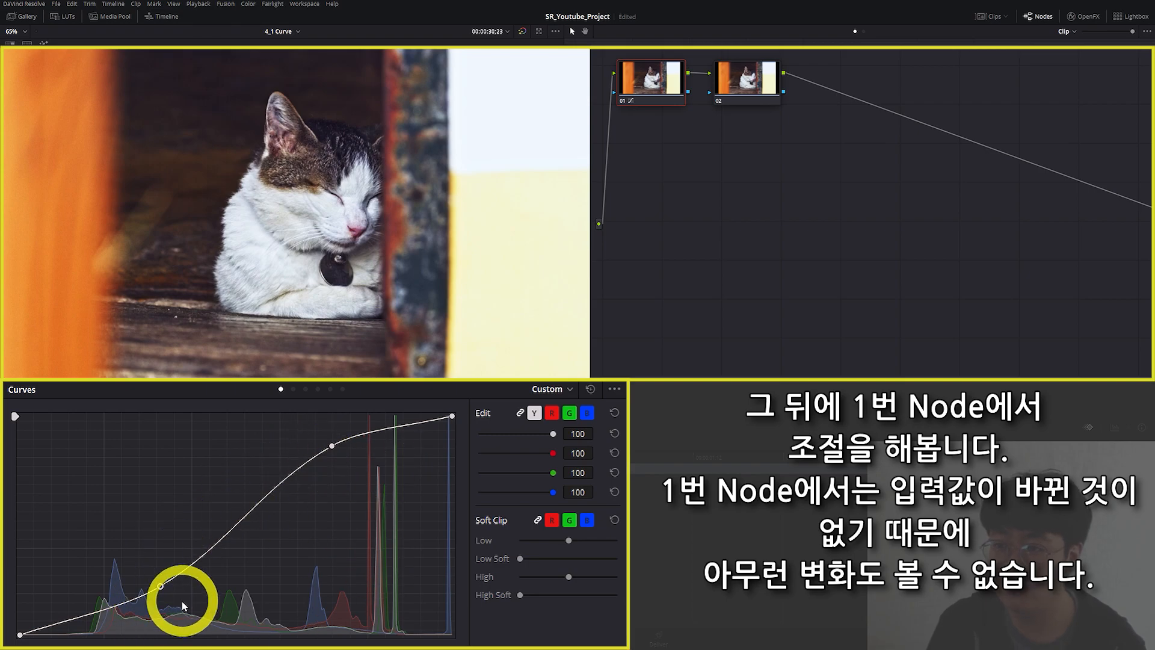
click(744, 91)
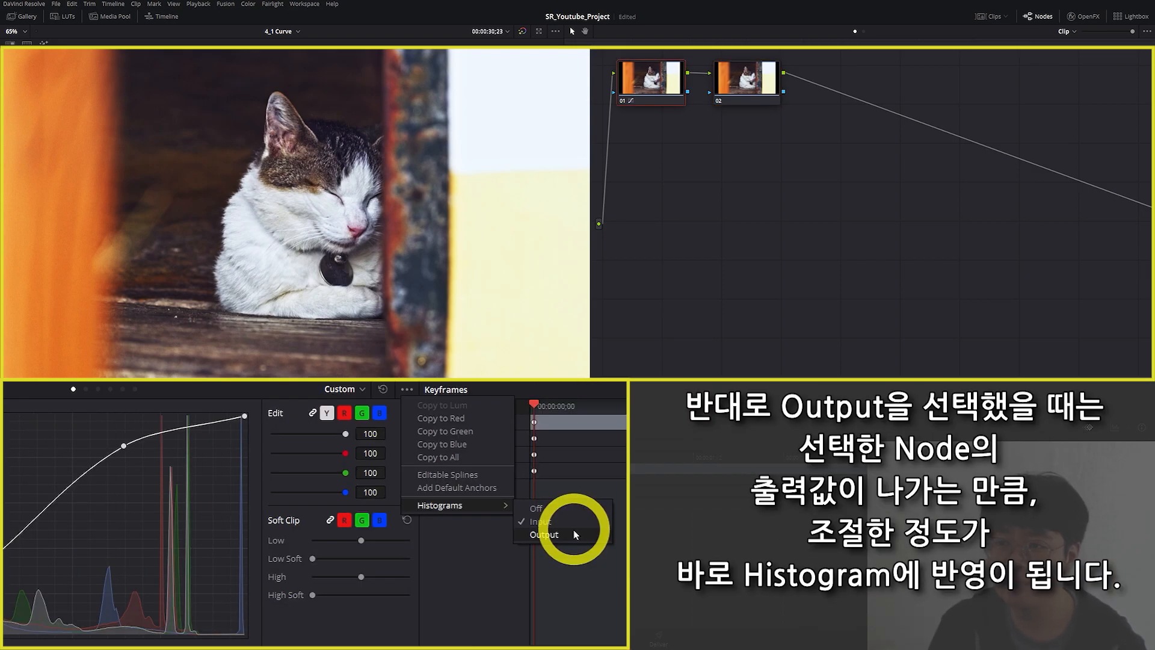
- Set the curve histogram to Output and compare the histograms of nodes 01, 02 and 03
click(574, 534)
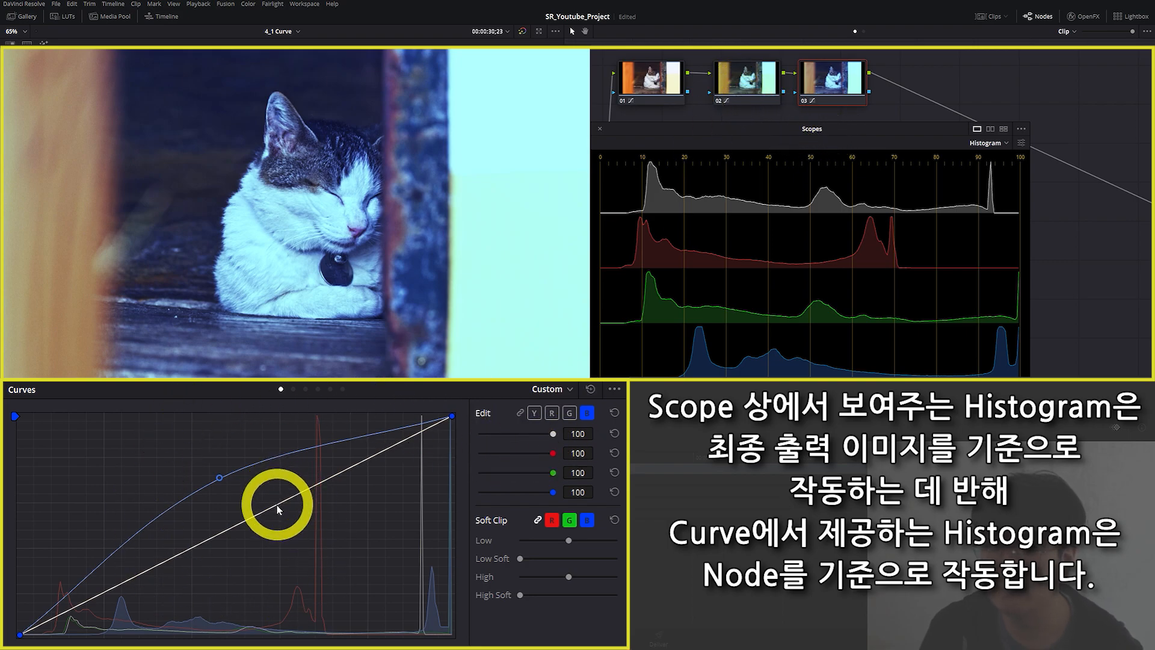
click(650, 89)
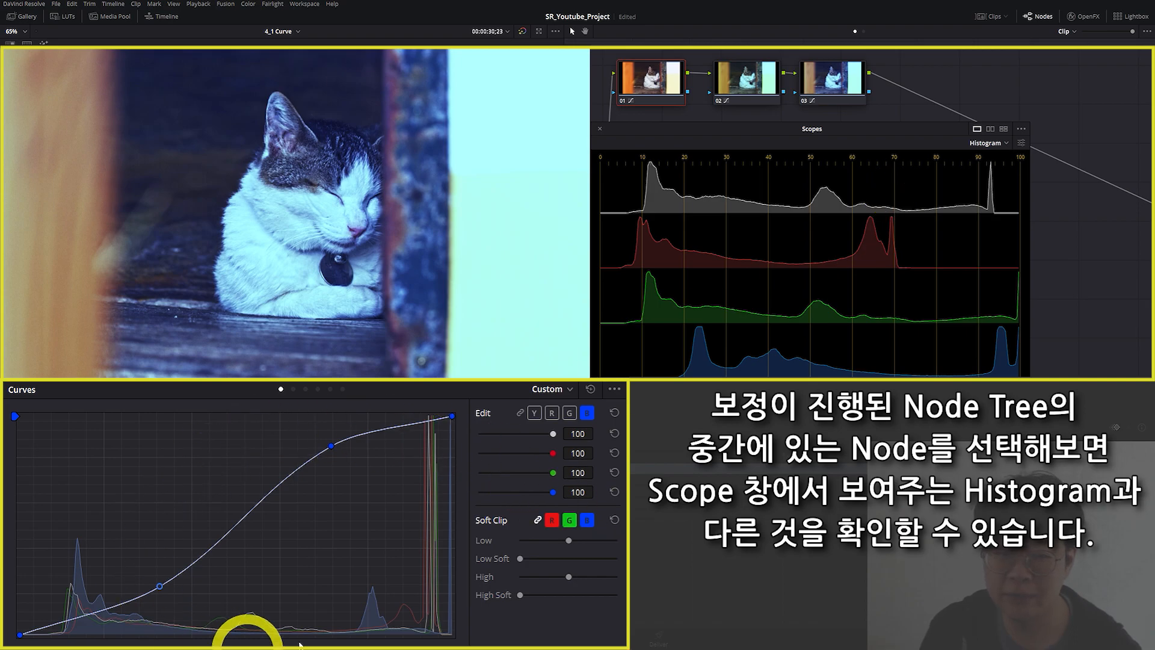
click(727, 87)
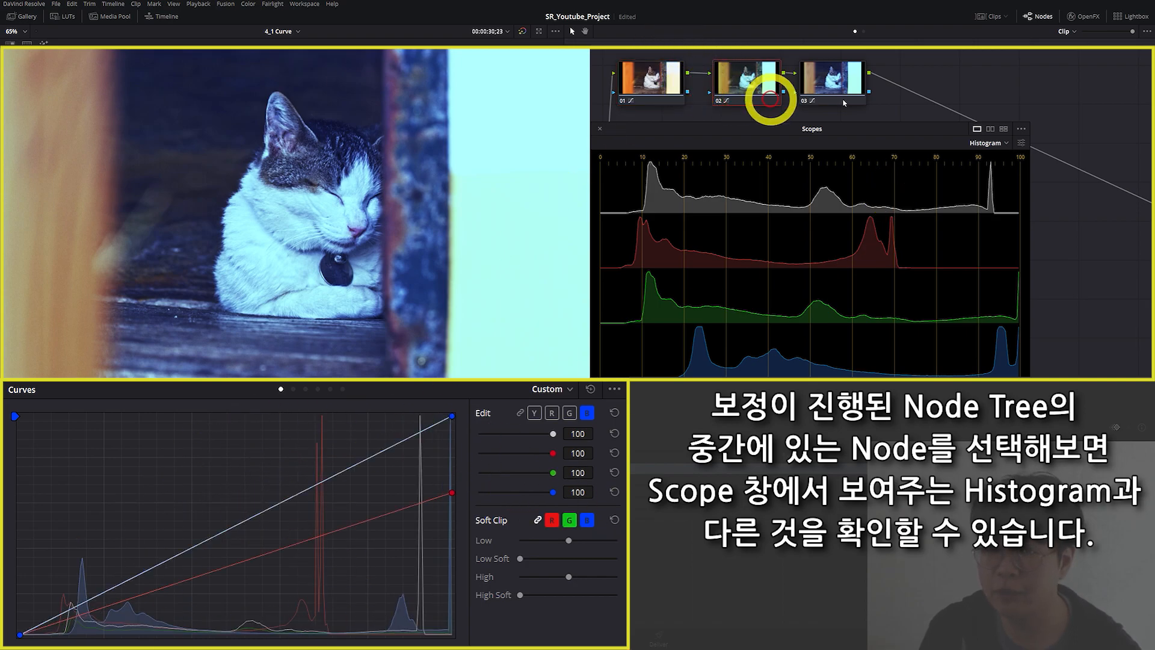
click(830, 84)
click(650, 88)
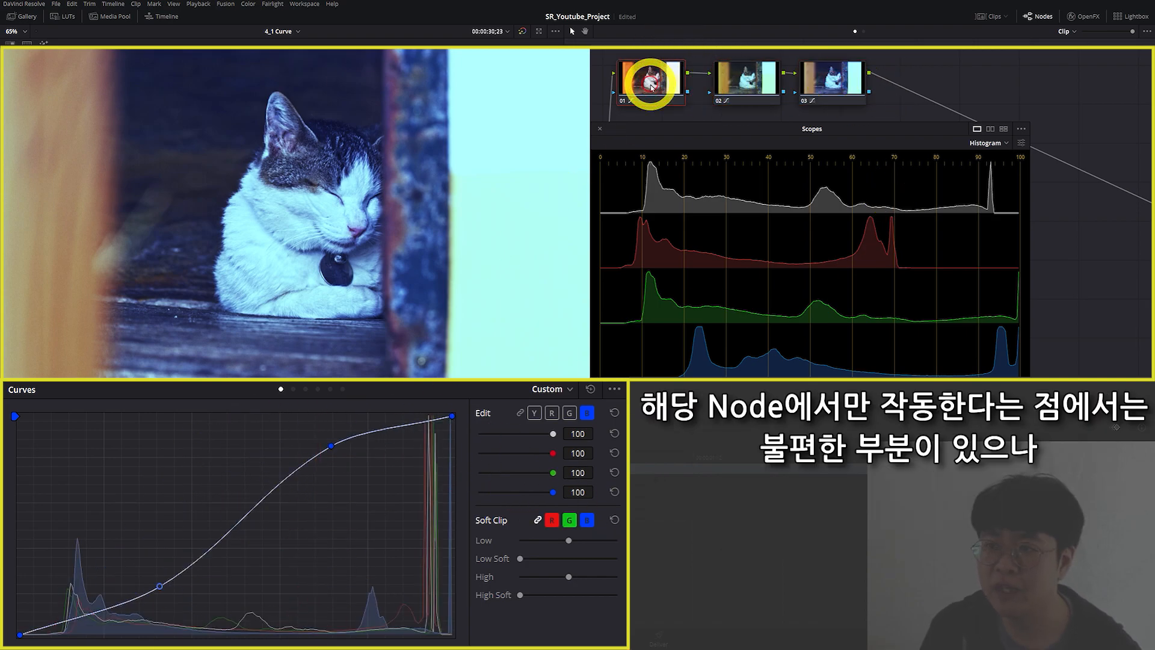
click(736, 78)
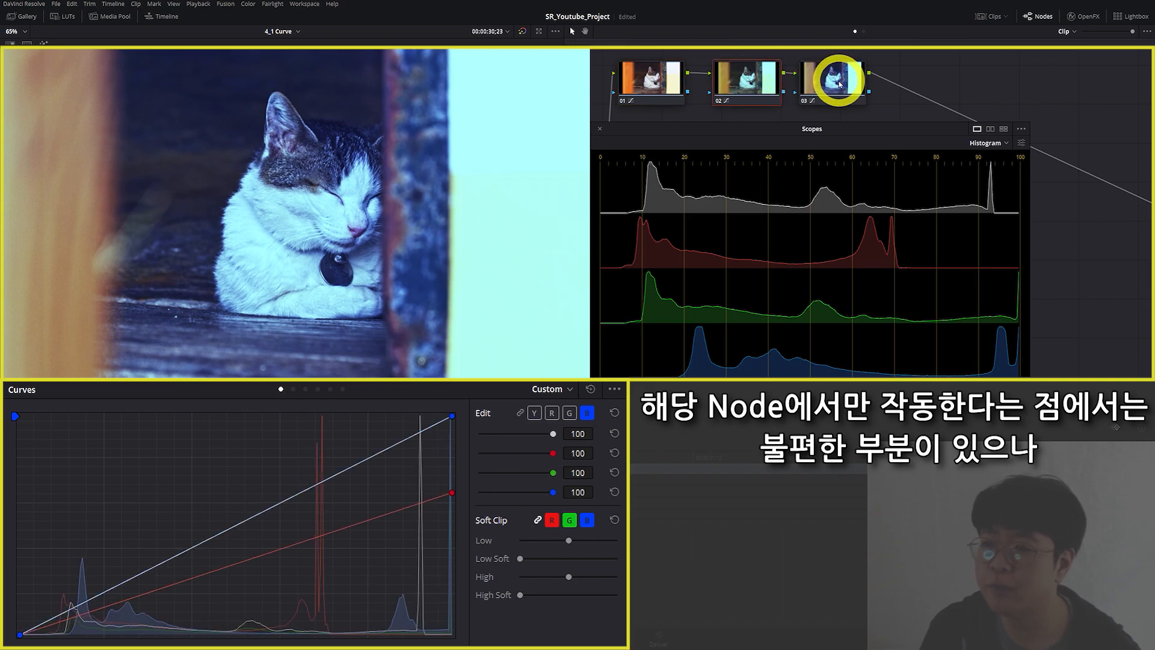
click(824, 71)
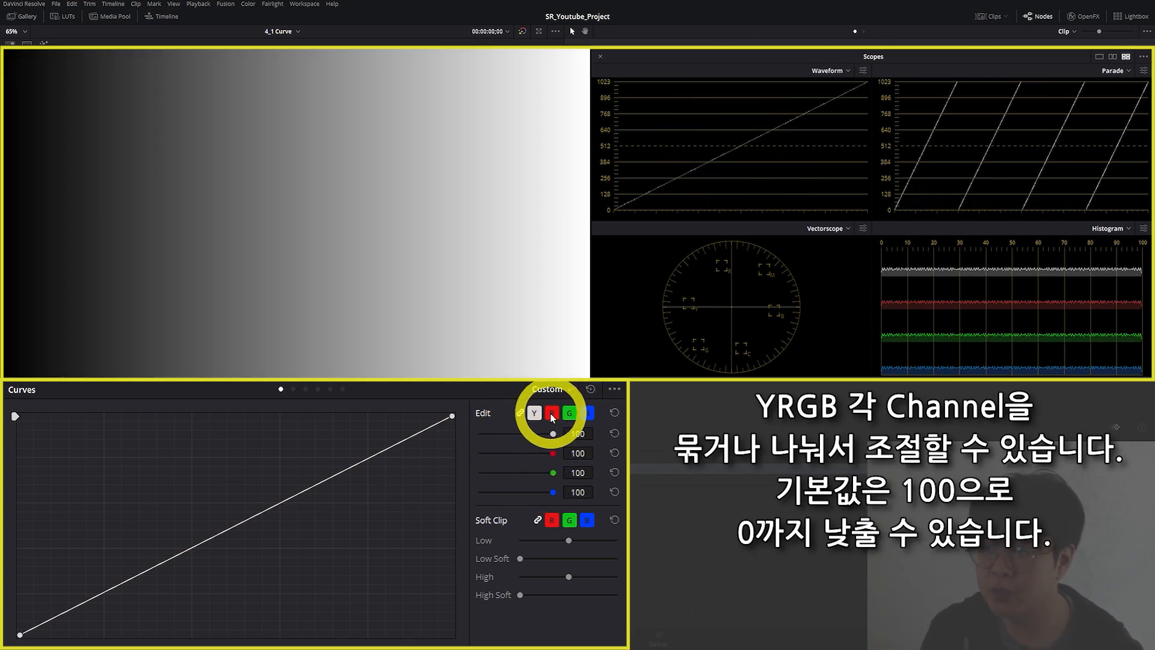
- Set the linked YRGB curve intensity of the grey ramp's S-curve to 50 and lower it further below 50
drag(553, 433, 446, 442)
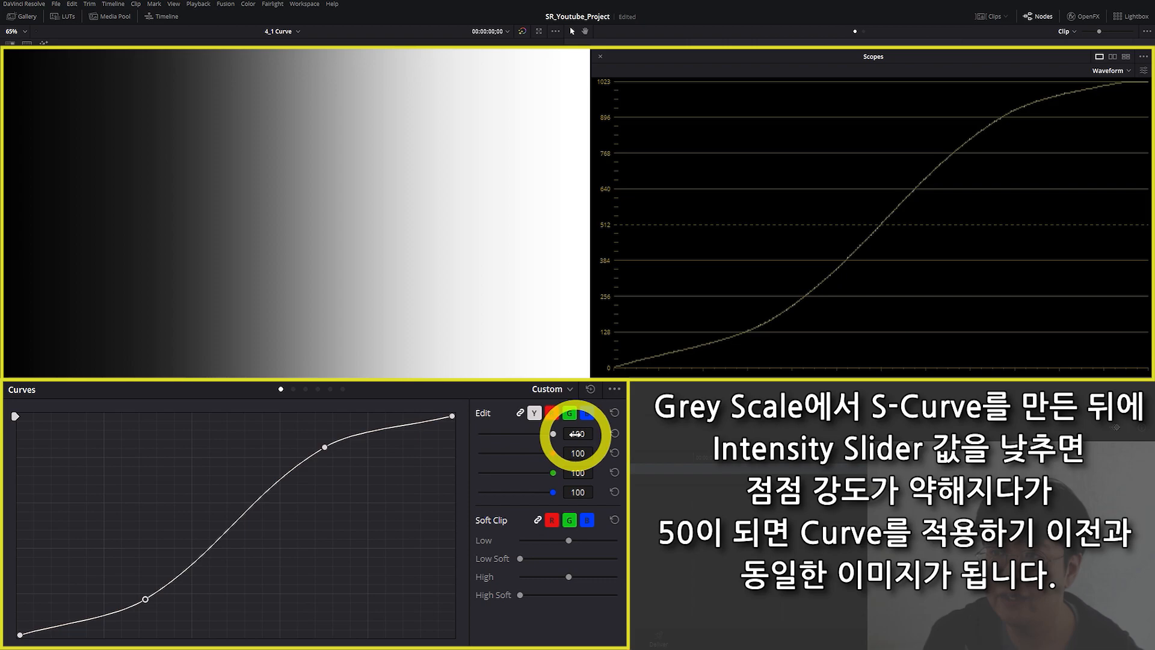
drag(576, 434, 550, 438)
double_click(576, 434)
text(50)
key(Return)
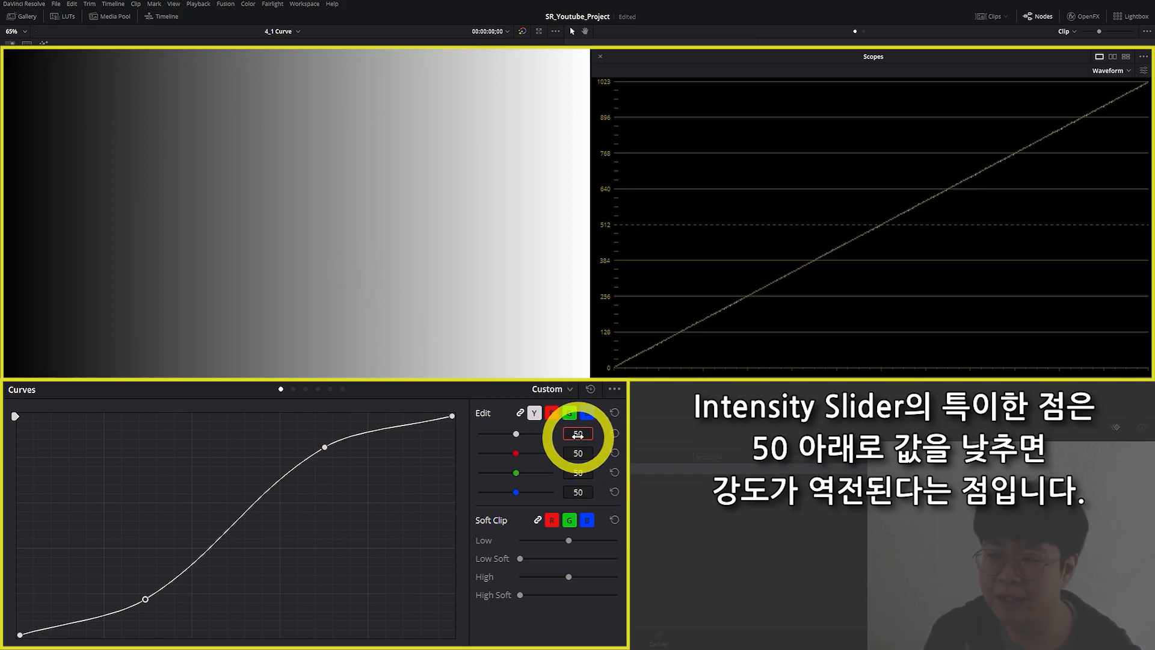
drag(578, 433, 492, 443)
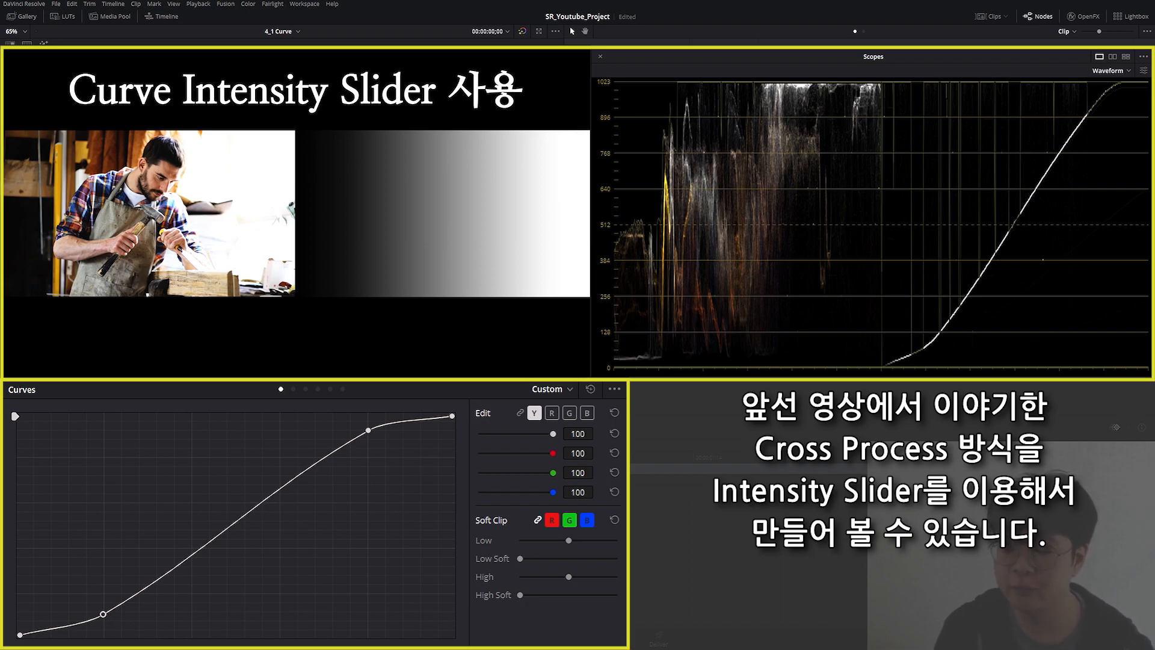
- Set the intensity of only the Y channel to 50 on the S-curve of the craftsman and grey ramp clip
click(520, 412)
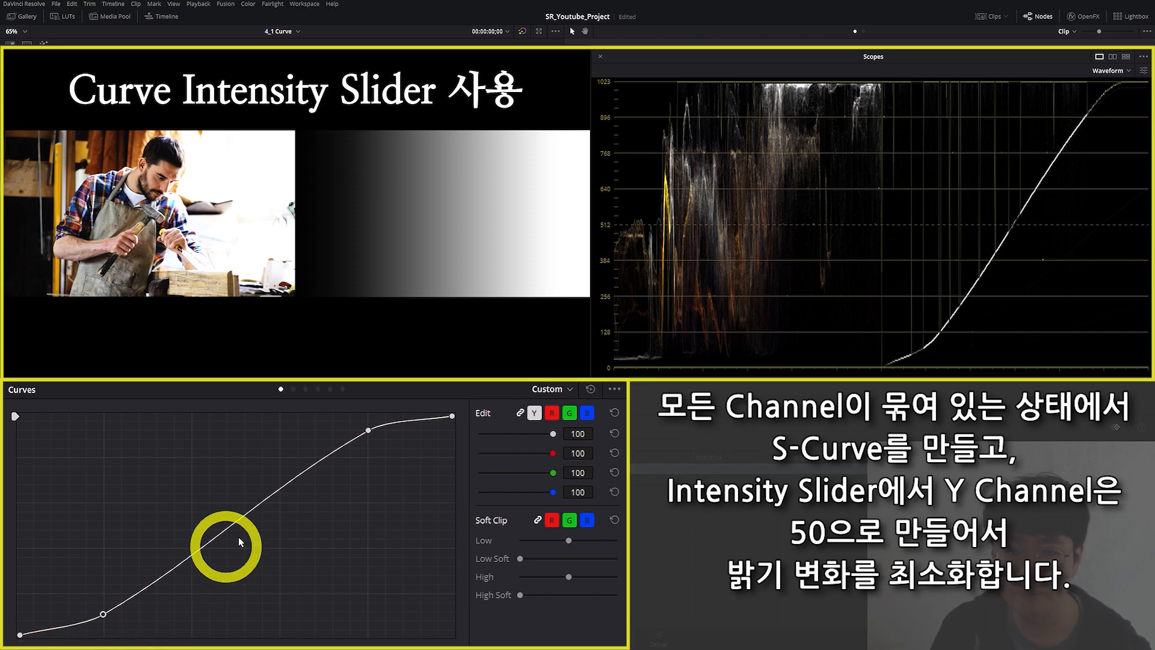
click(577, 433)
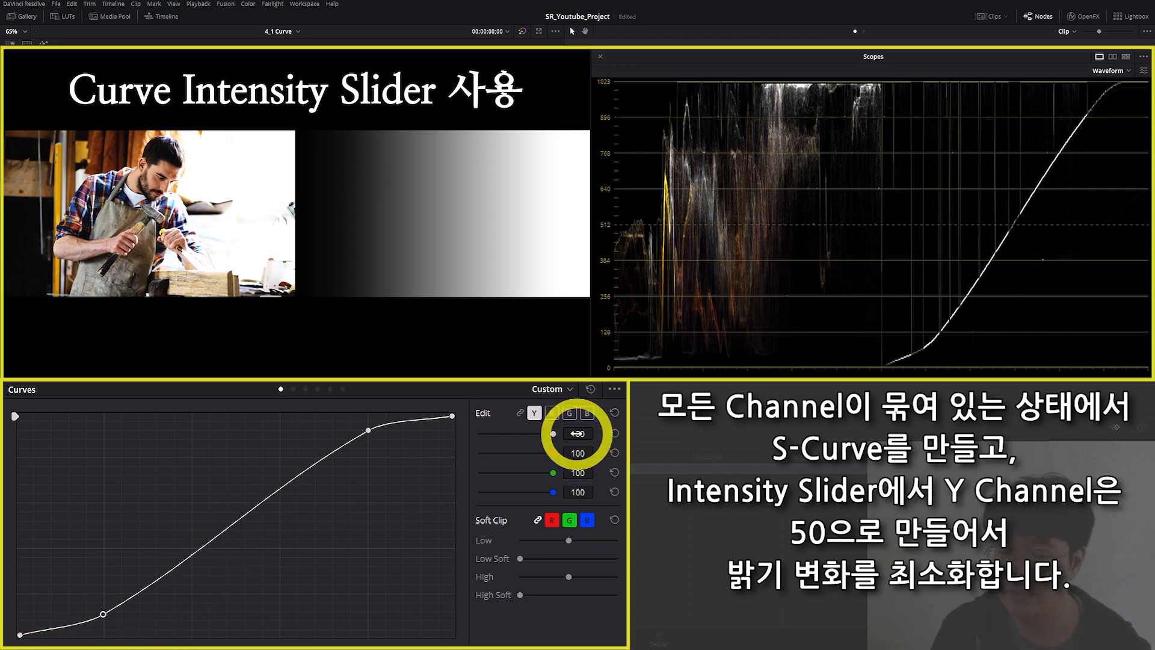
double_click(577, 433)
text(50)
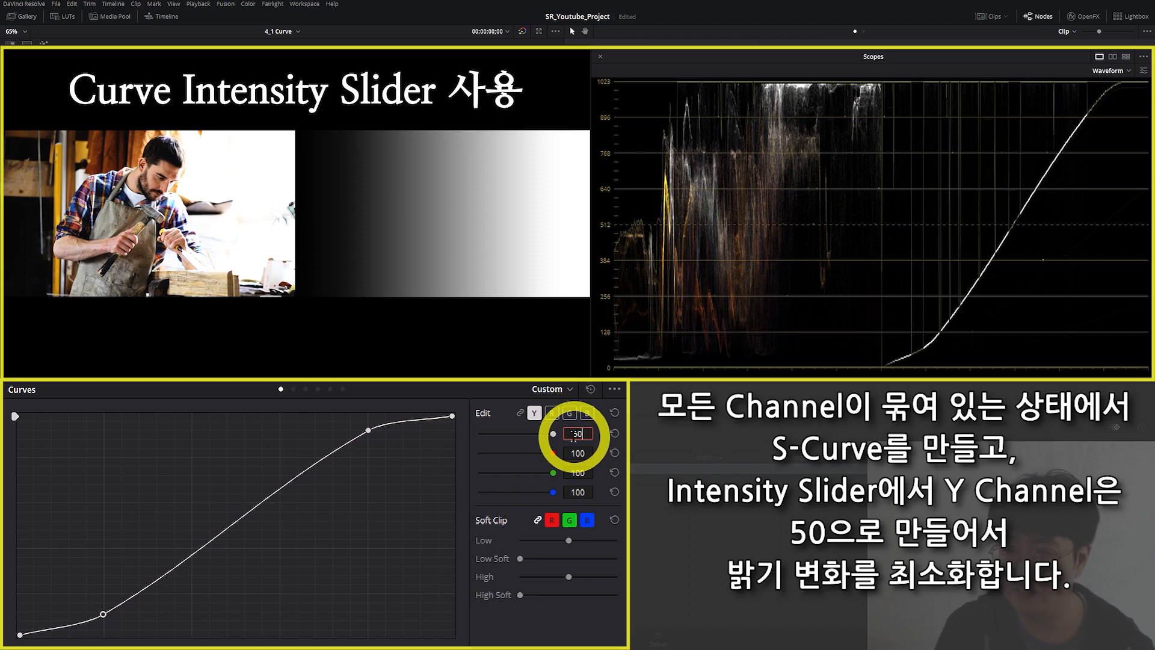
key(Return)
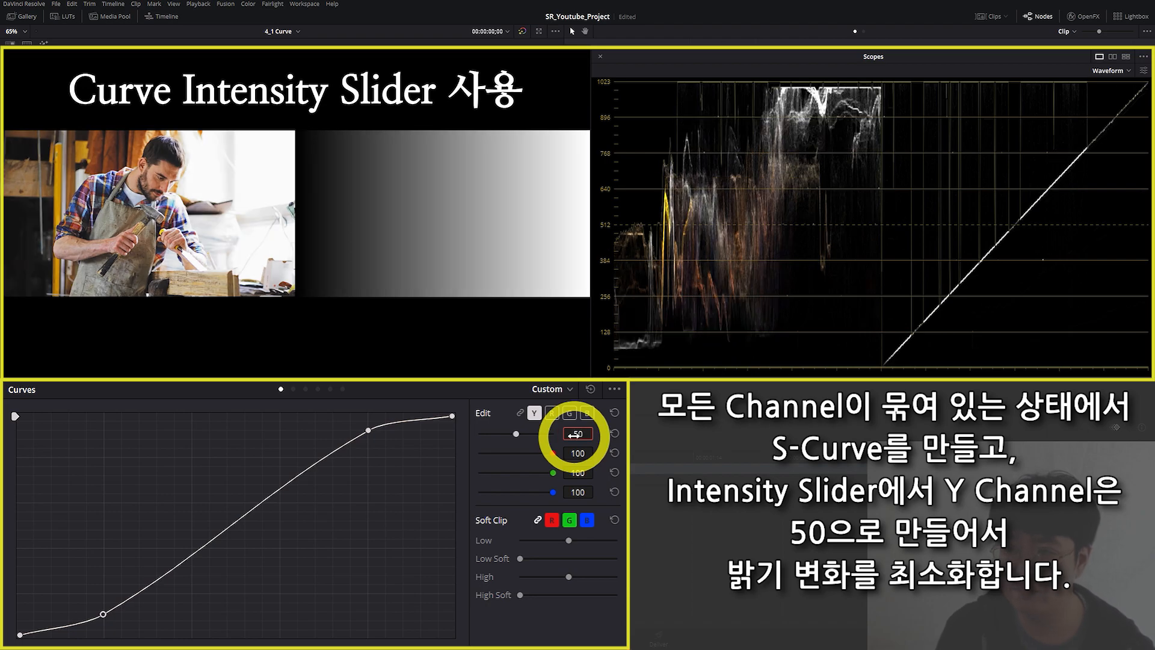
- Set the green channel's curve intensity to 75 and the blue channel's to 0
double_click(578, 473)
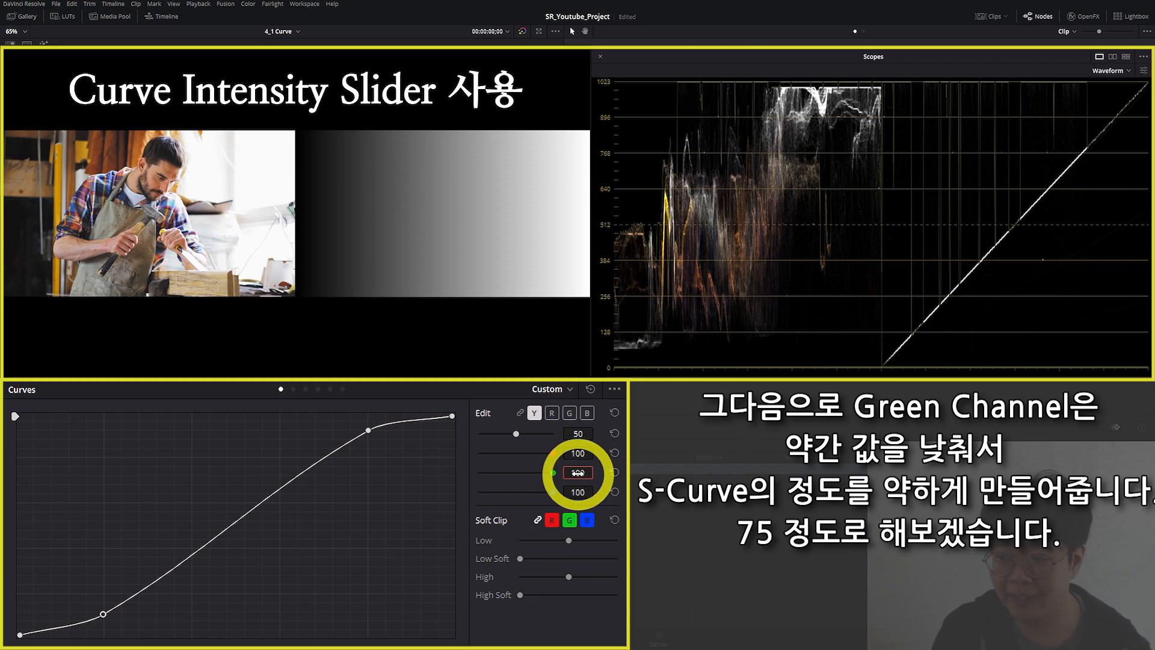
text(75)
key(Return)
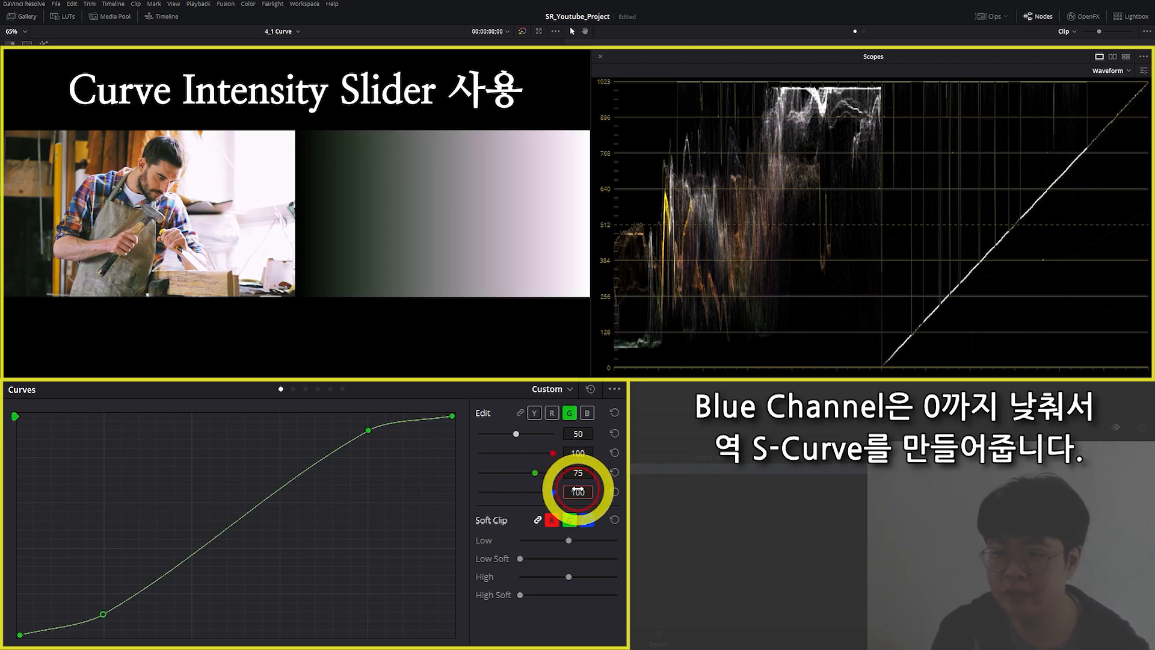
text(0)
key(Return)
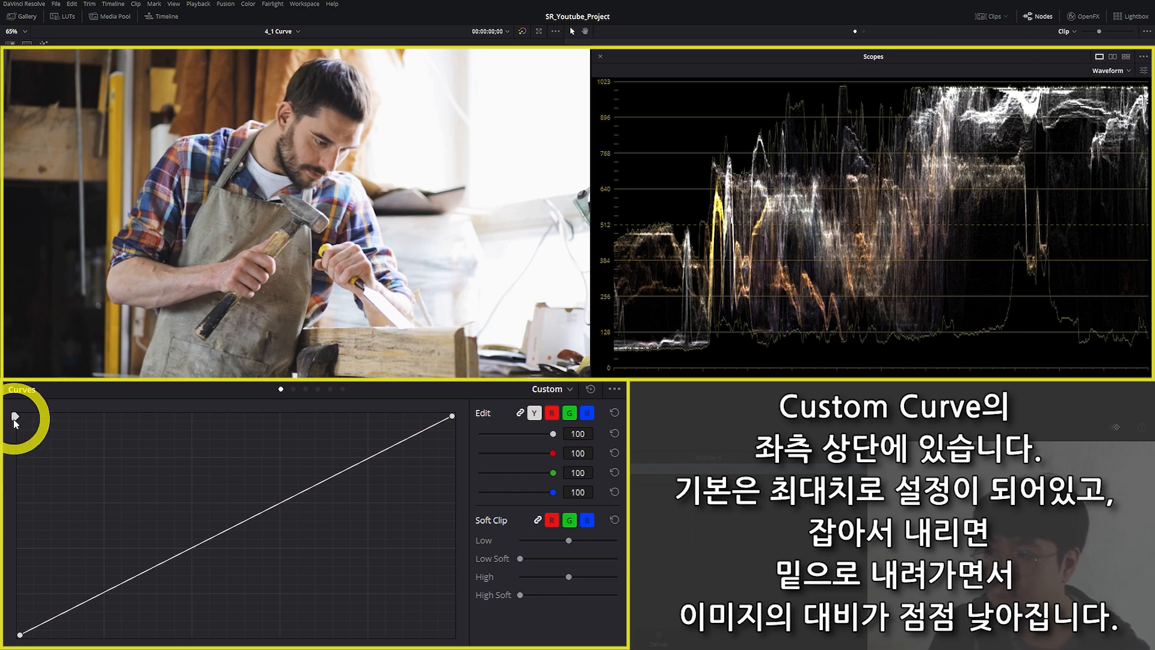
- Lower the YSFX slider on the craftsman clip and try bending the custom curve within its limited range
drag(15, 420, 15, 646)
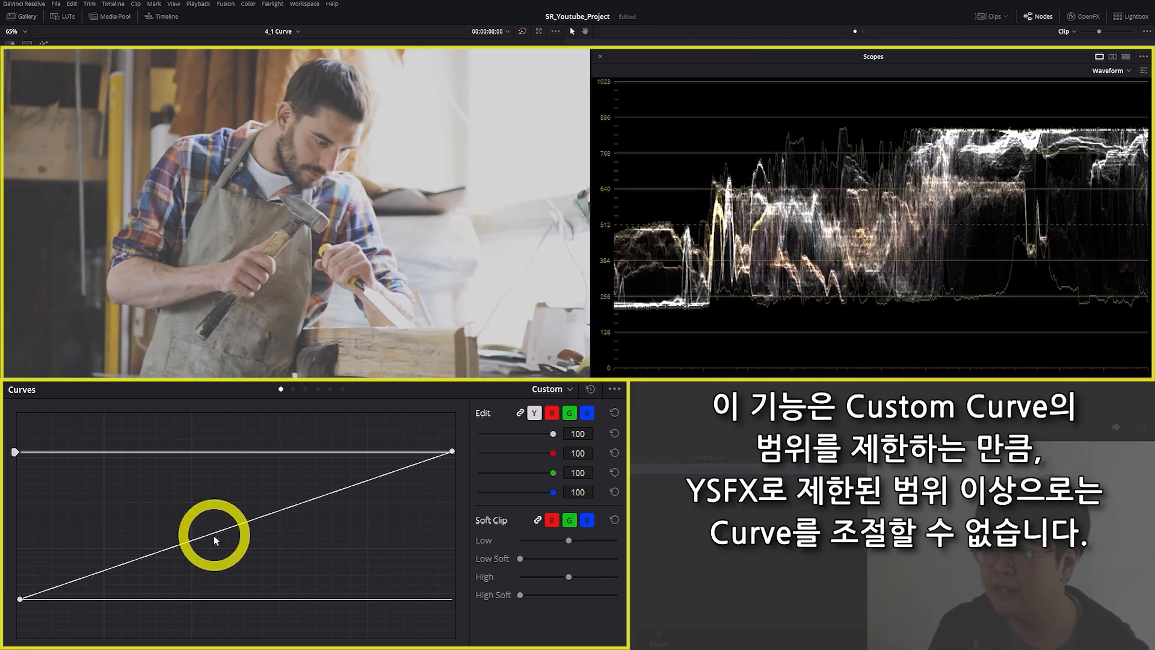
drag(215, 537, 223, 509)
drag(21, 413, 27, 445)
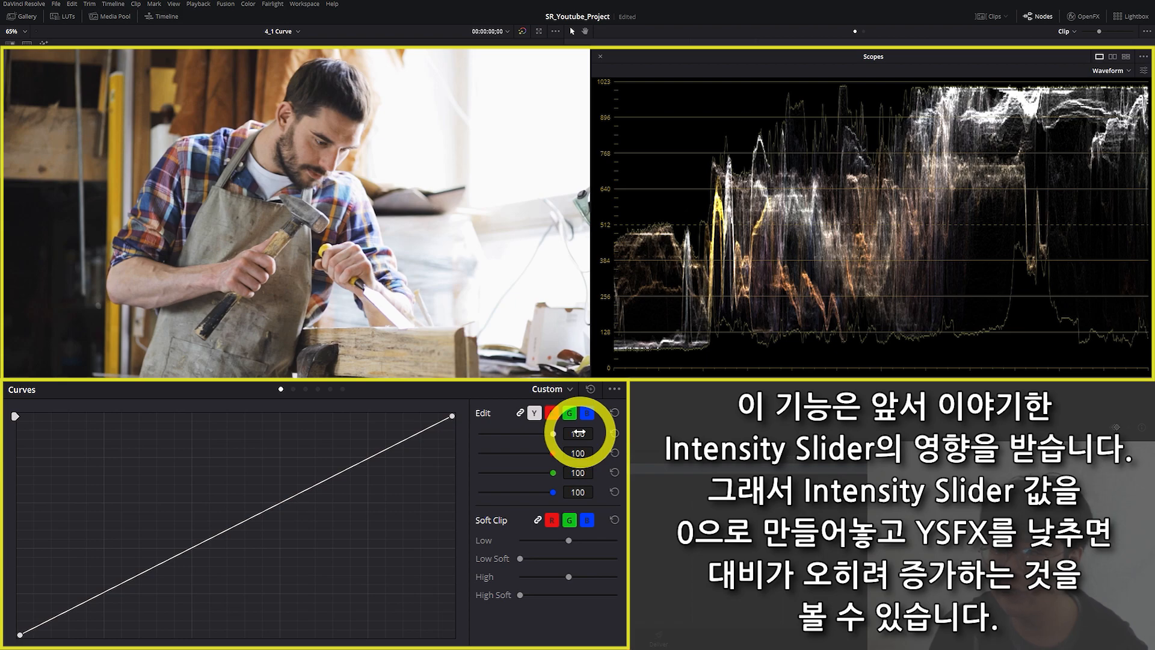
- Set the linked YRGB curve intensity to 0 and lower the YSFX slider to increase the contrast
drag(578, 432, 413, 438)
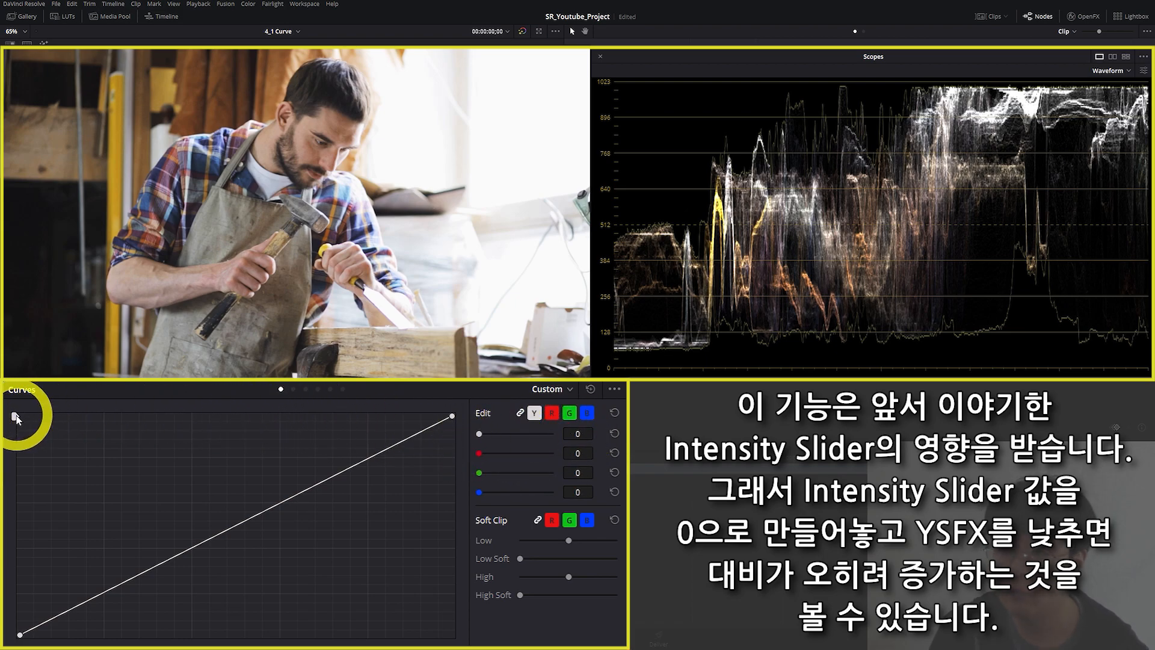
drag(15, 415, 20, 486)
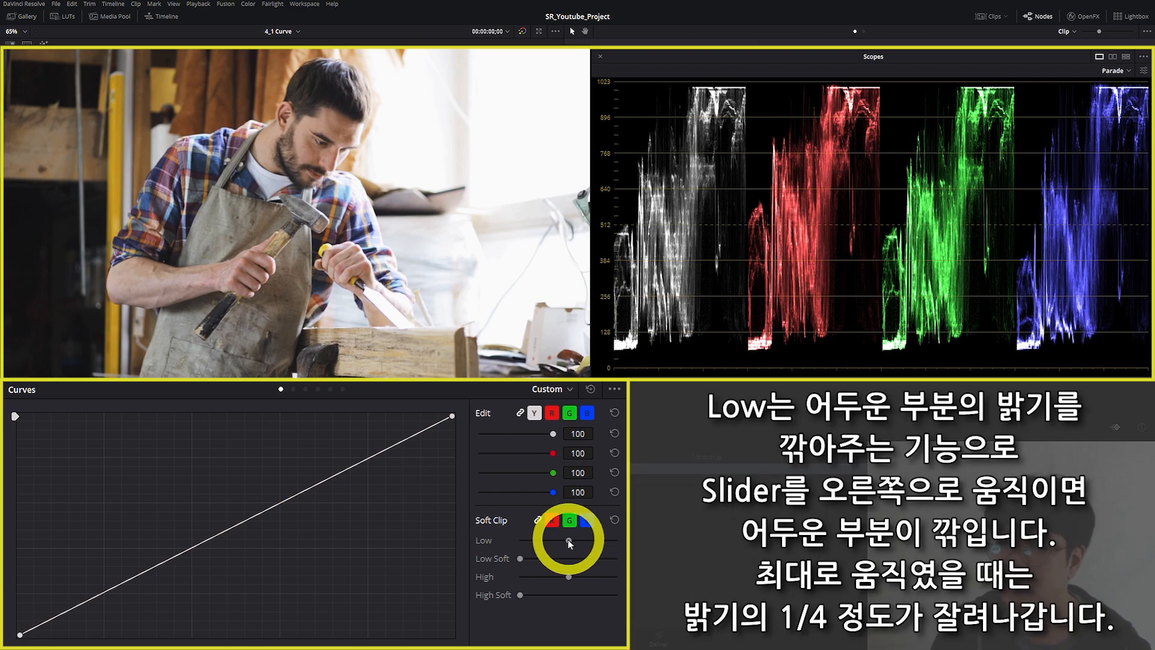
- Raise the Soft Clip Low value to its maximum and lower High to its minimum on the craftsman clip
drag(569, 542, 600, 546)
drag(601, 542, 619, 543)
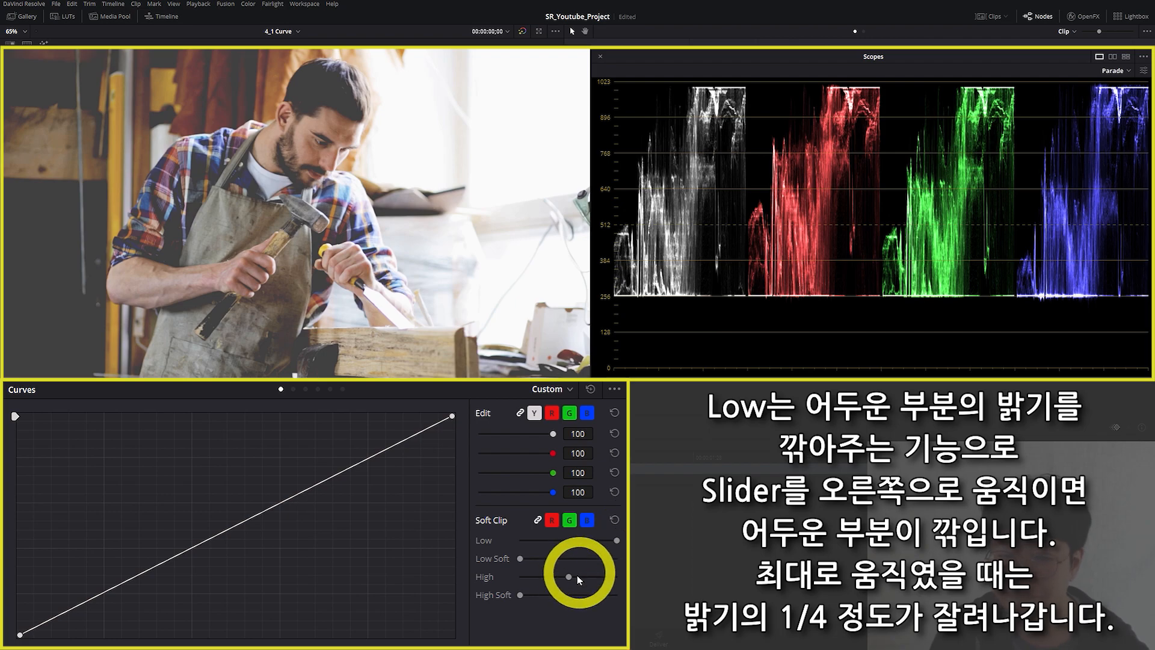
drag(568, 577, 515, 585)
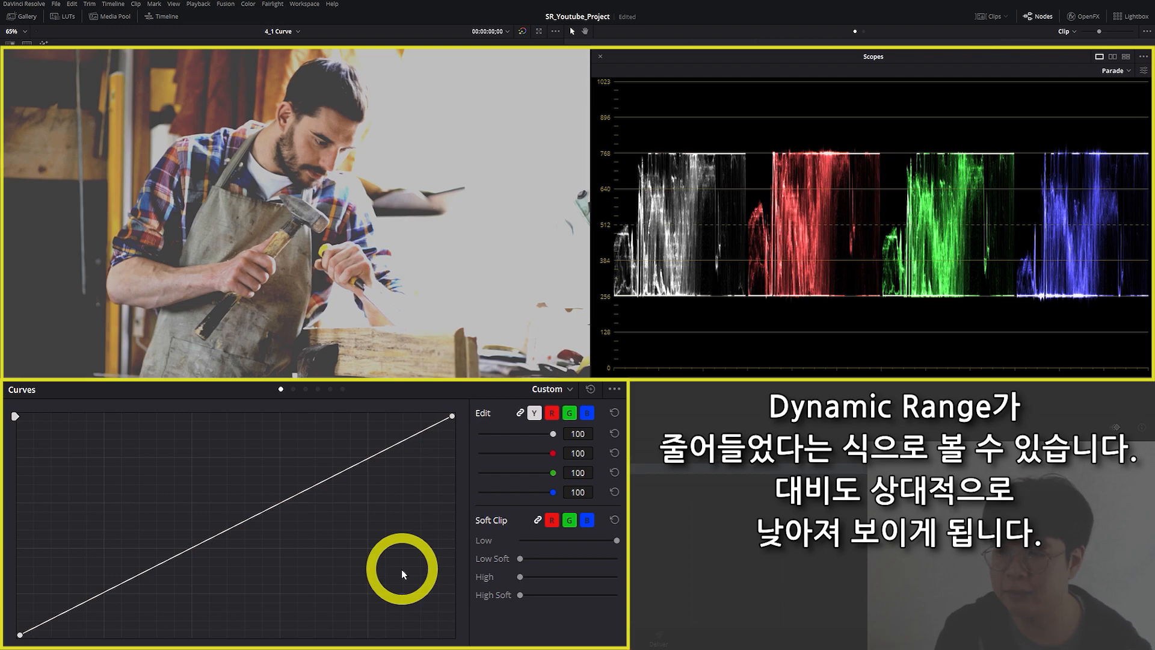
- Raise the Soft Clip High value to its maximum with Low at its maximum for a milky look
drag(580, 542, 646, 559)
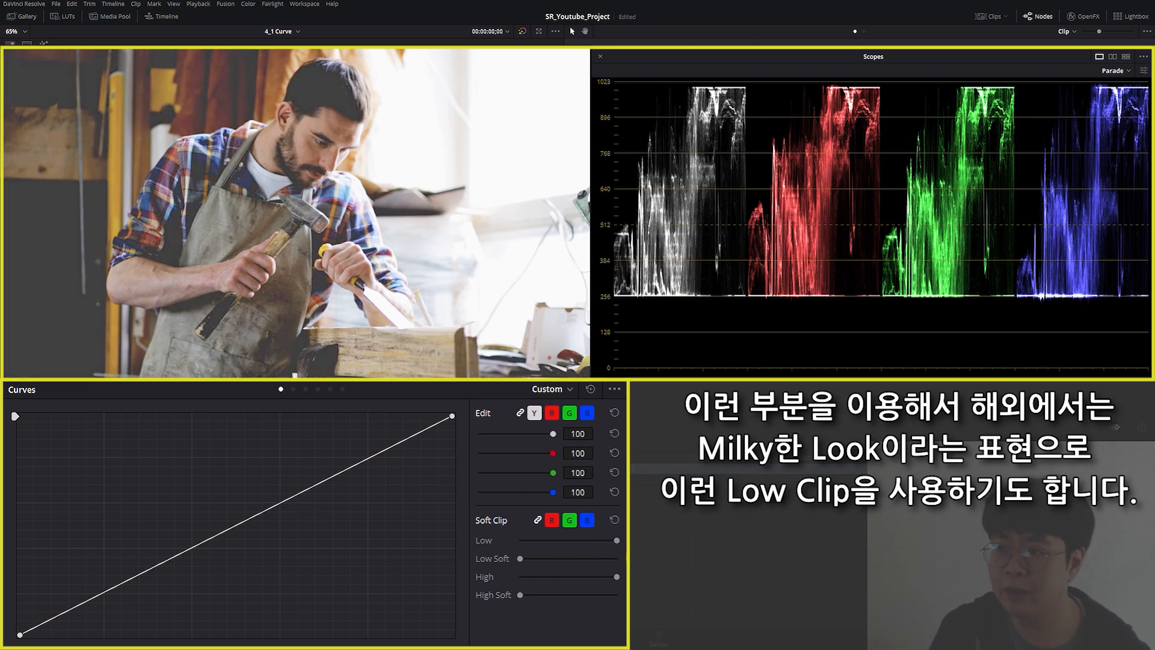
click(618, 578)
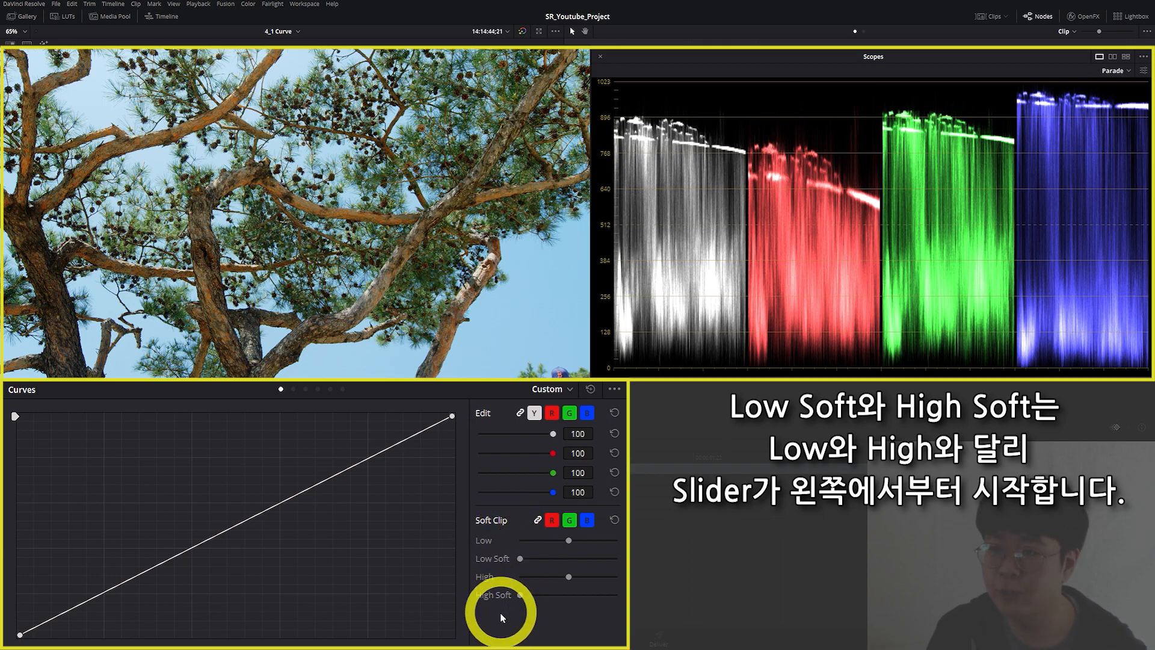
- Raise Low Soft and High Soft to their maximum on the pine tree clip and raise High Soft on the sunset beach clip
drag(520, 558, 616, 575)
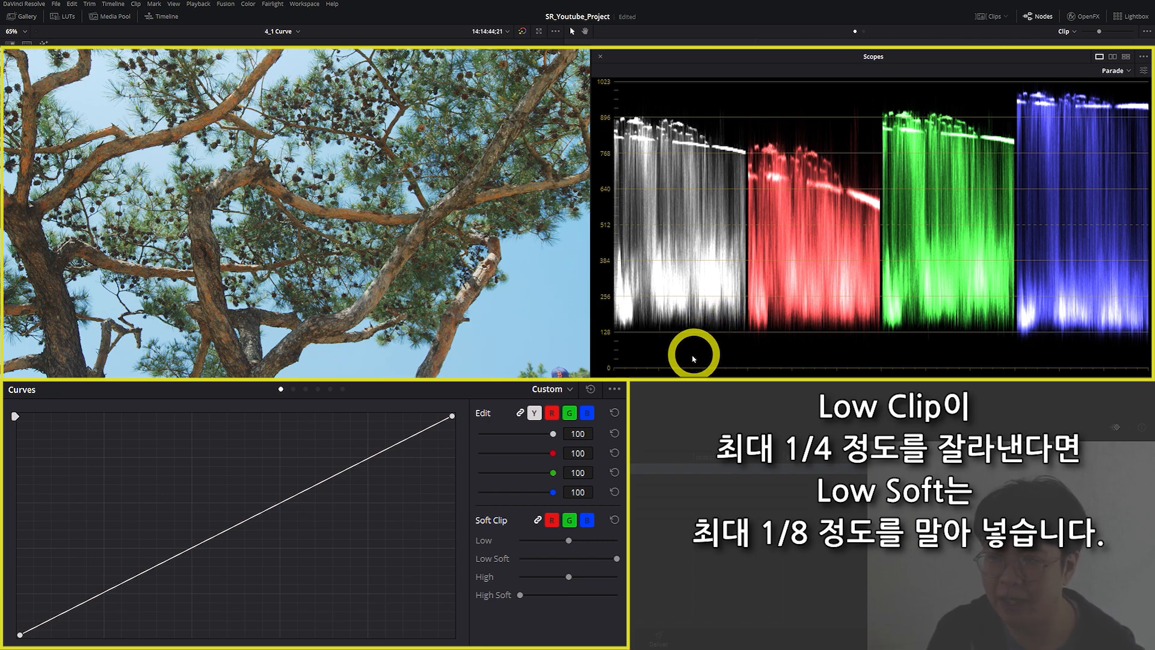
drag(521, 596, 632, 607)
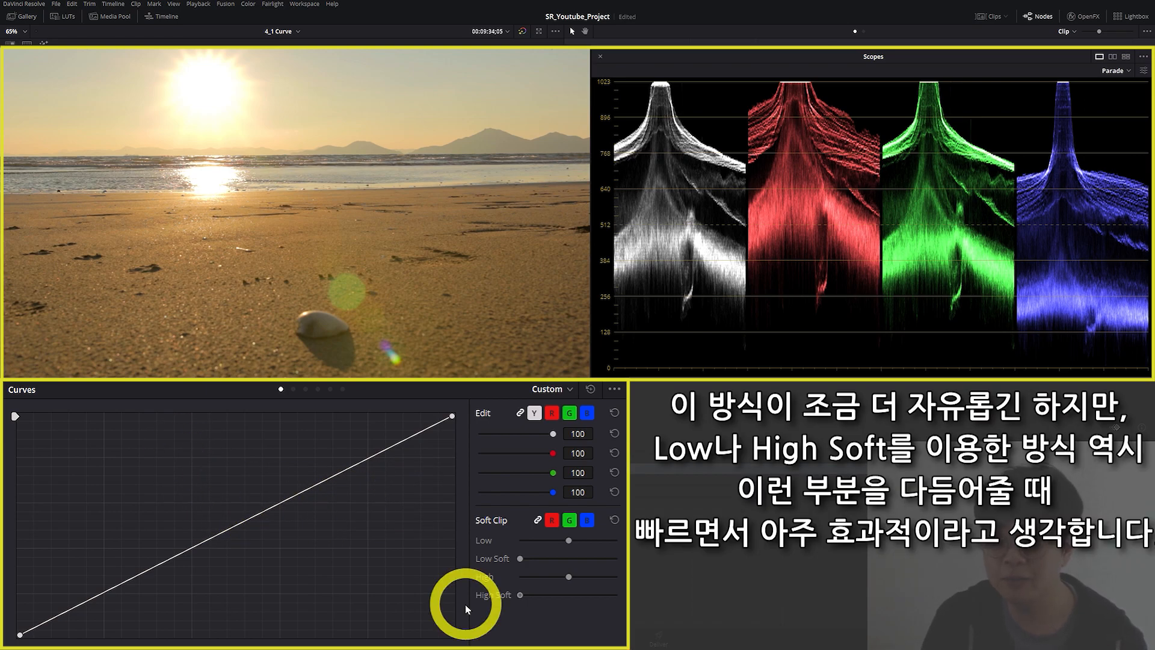
drag(464, 604, 619, 613)
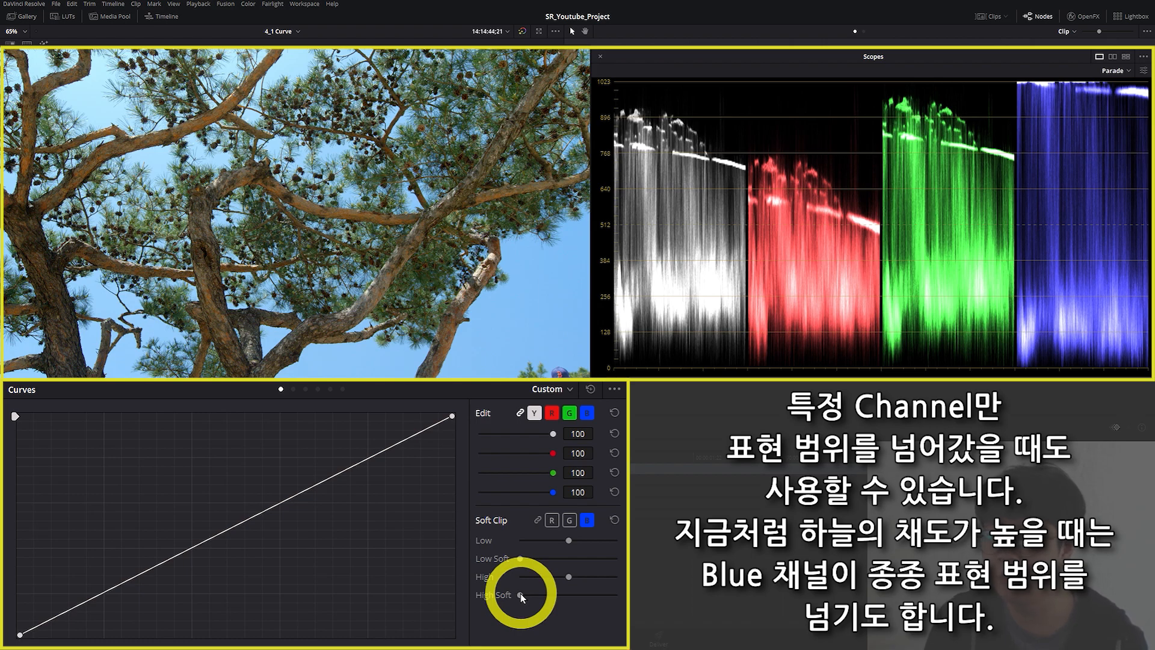
- Raise the High Soft value for only the blue soft clip channel on the saturated pine tree clip
drag(521, 593, 475, 591)
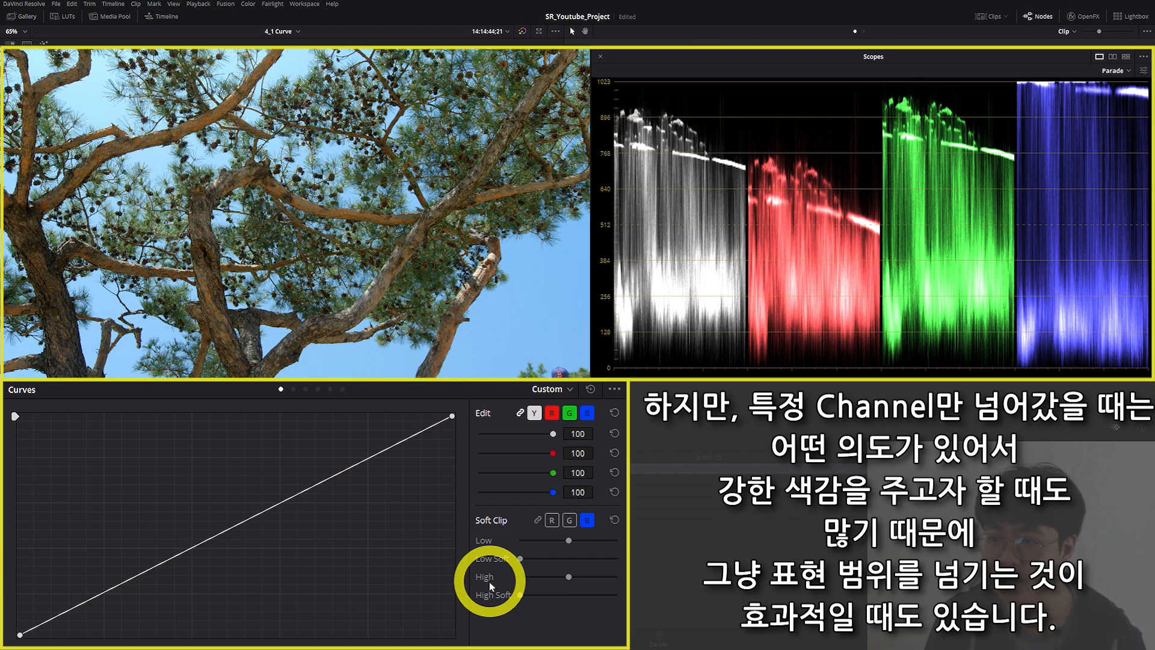
drag(521, 595, 597, 609)
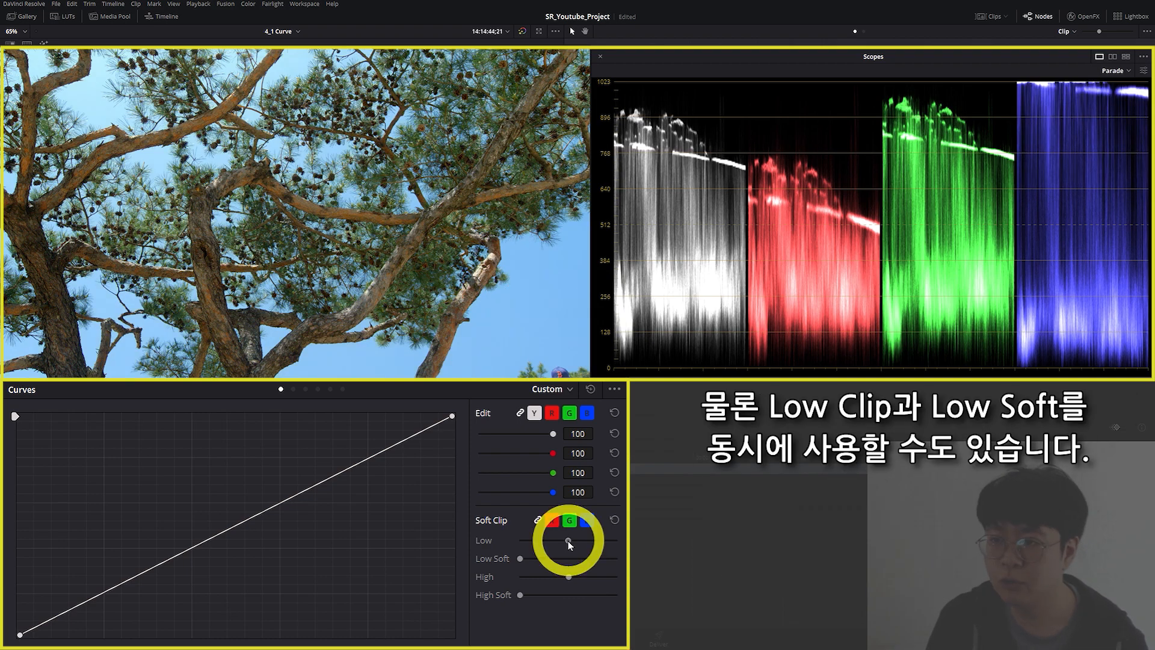
- Raise both Soft Clip Low and Low Soft to their maximum with the RGB channels linked
drag(568, 540, 616, 540)
drag(518, 559, 617, 558)
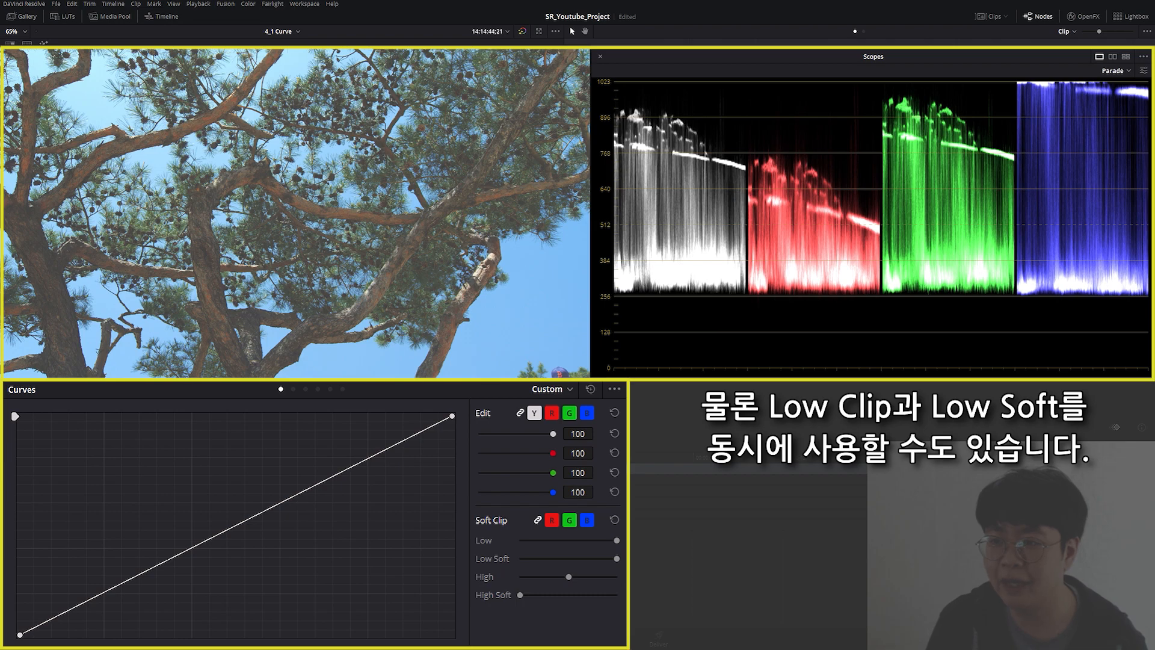